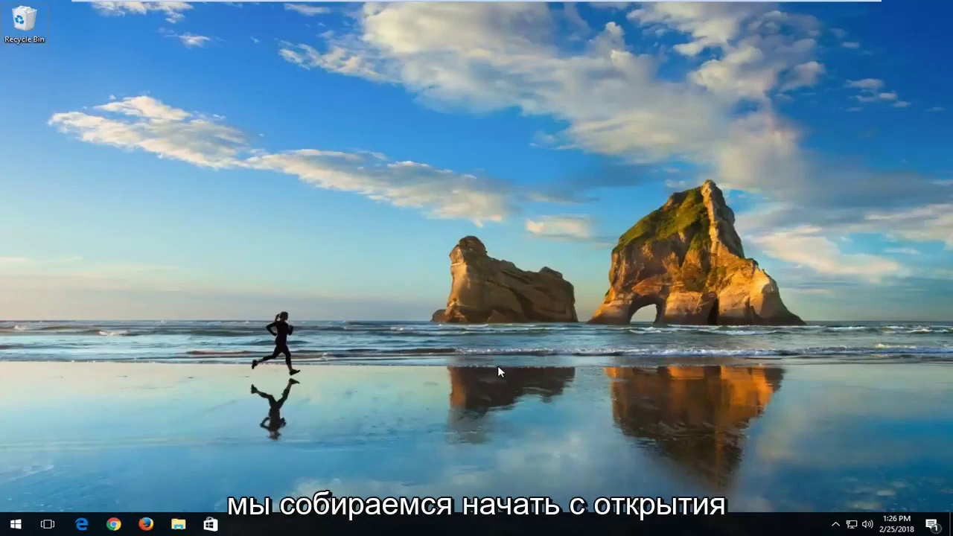
- Search the Start menu for 'store' to find the Microsoft Store app
{"action": "left_click", "coordinate": [15, 523]}
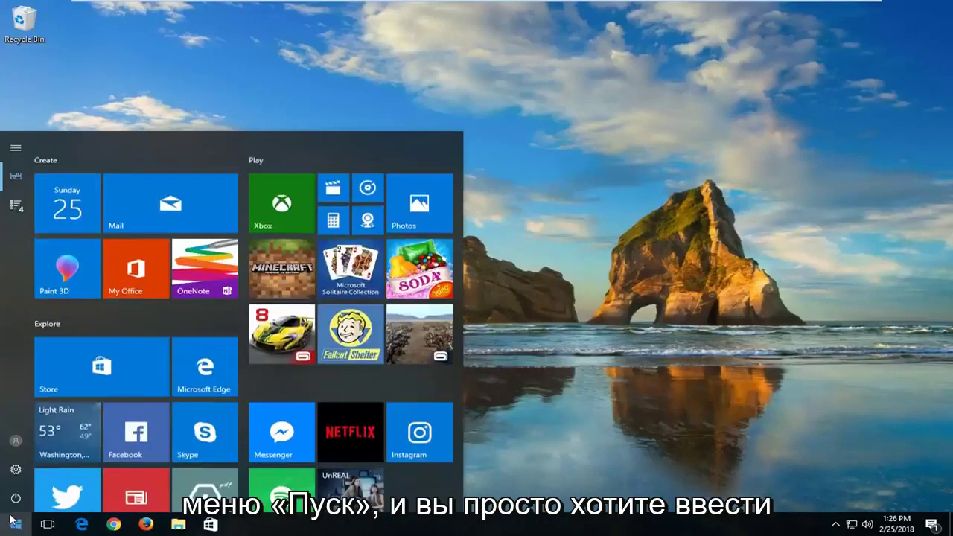
{"action": "type", "text": "store"}
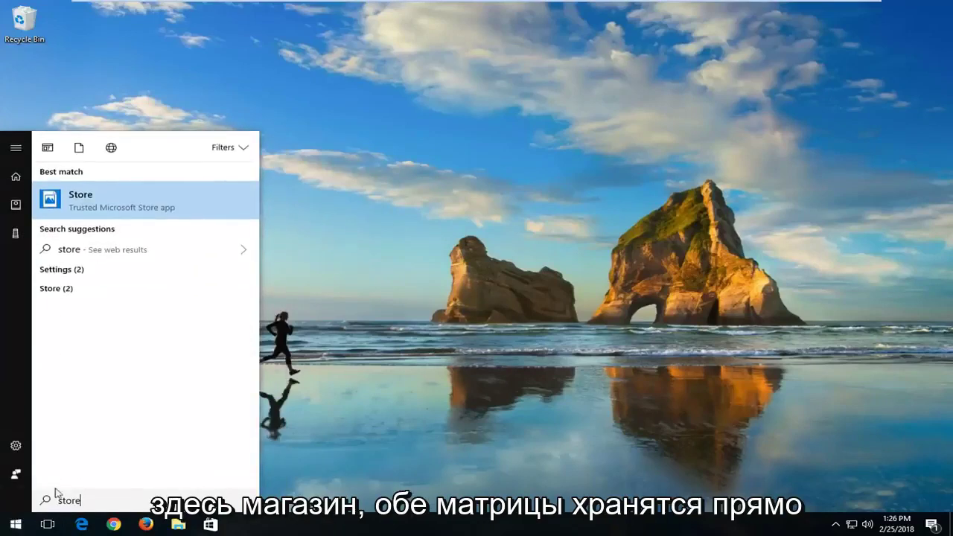
- Open Microsoft Store from the results and search it for 'whatsa'
{"action": "left_click", "coordinate": [88, 210]}
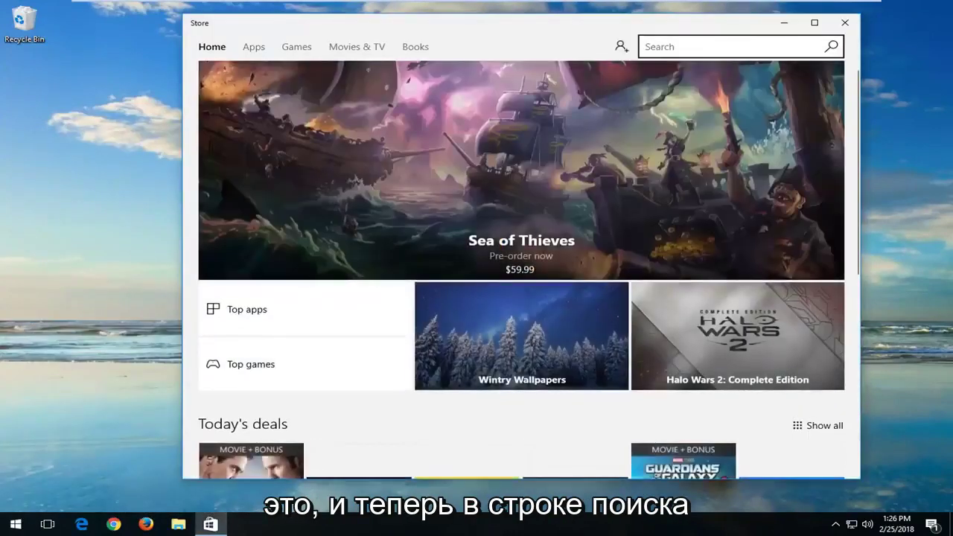
{"action": "type", "text": "wh"}
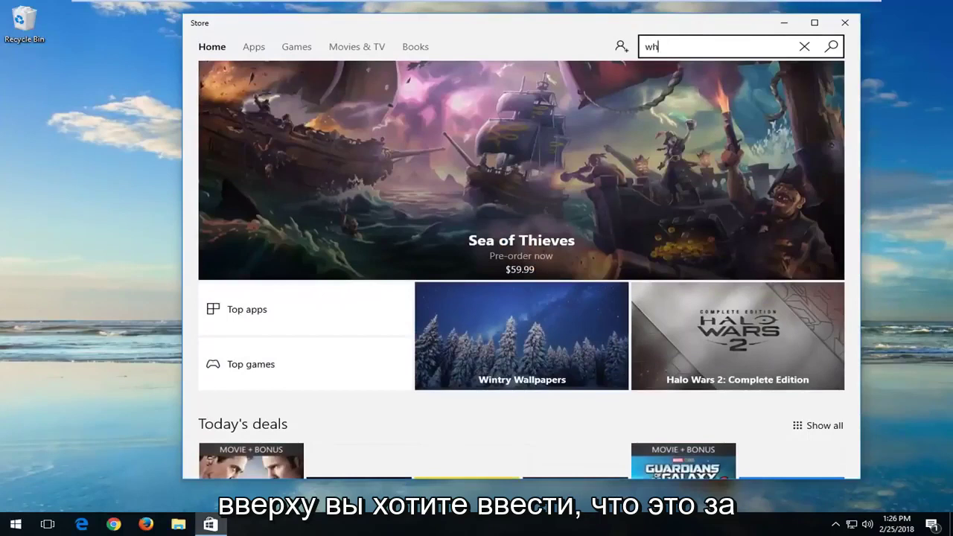
{"action": "type", "text": "atsa"}
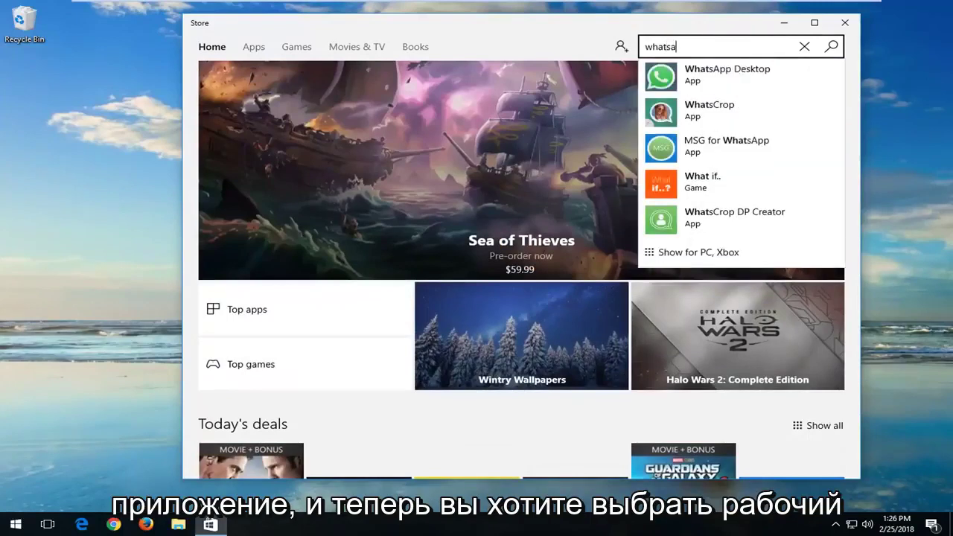
- Open the WhatsApp Desktop suggestion and choose Get on its free product page
{"action": "left_click", "coordinate": [688, 85]}
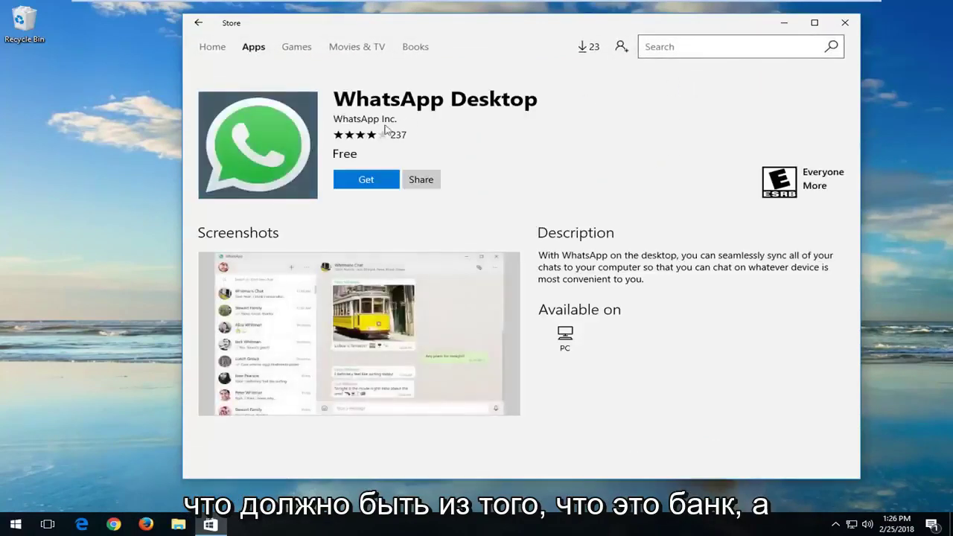
{"action": "left_click", "coordinate": [370, 181]}
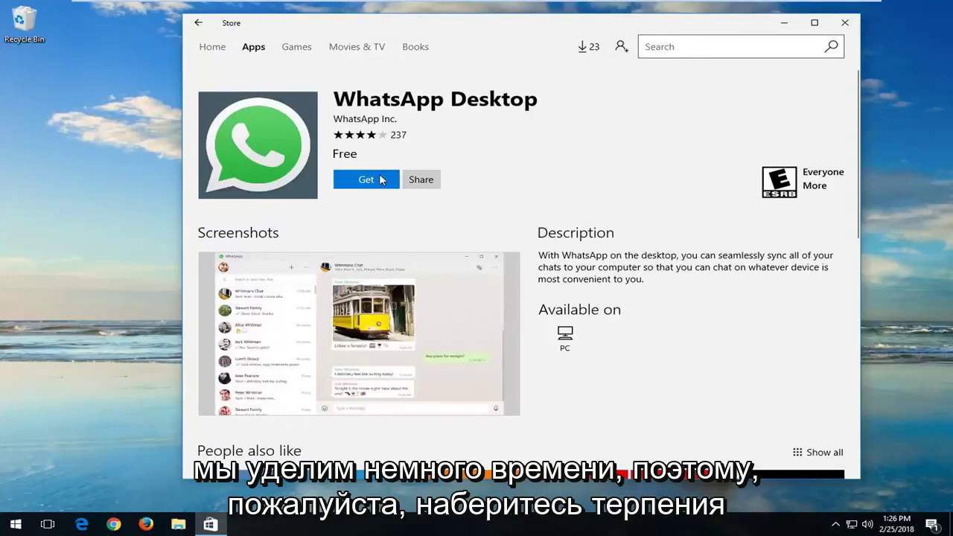
- Start the WhatsApp Desktop install and wait until the page shows Launch
{"action": "left_click", "coordinate": [380, 180]}
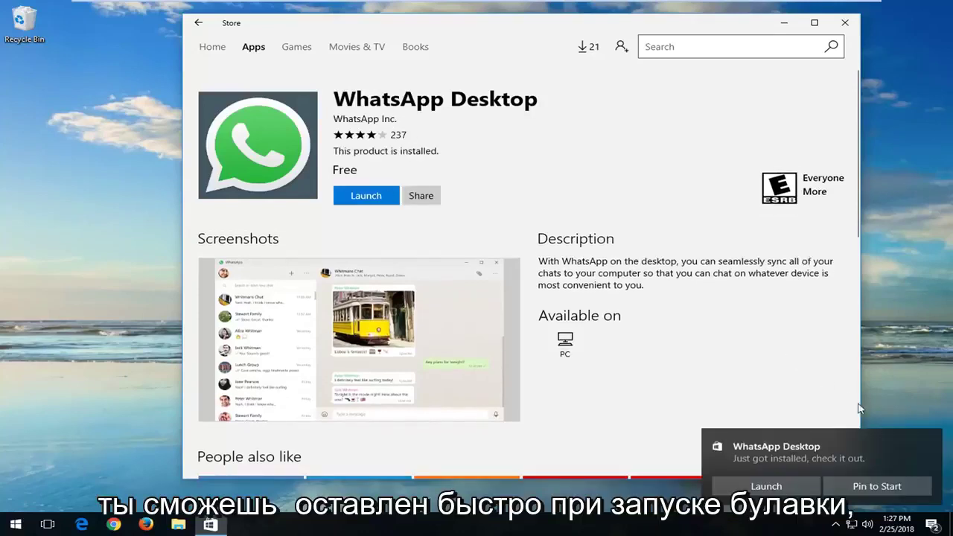
- Pin WhatsApp Desktop to Start from the notification, then launch it from its Store page
{"action": "mouse_move", "coordinate": [816, 461]}
{"action": "left_click", "coordinate": [869, 488]}
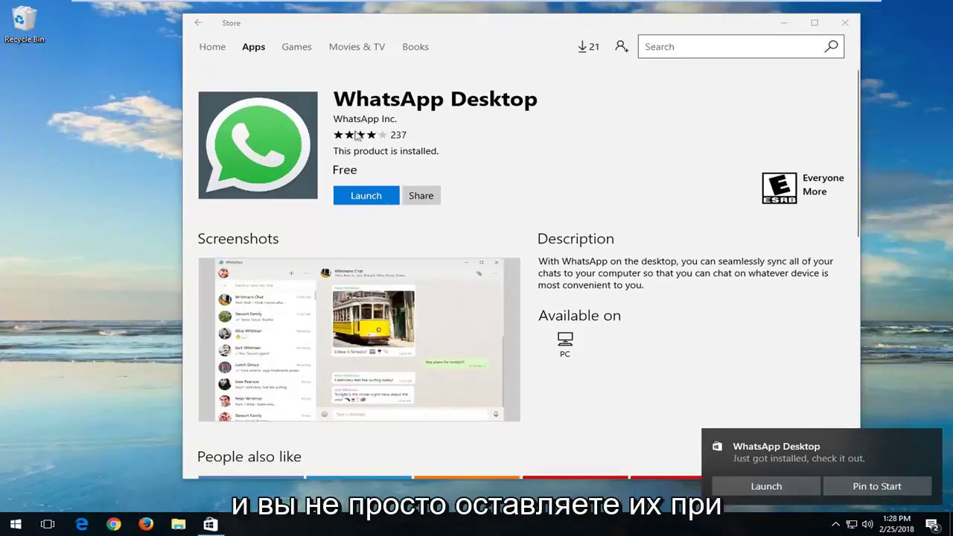
{"action": "left_click", "coordinate": [357, 198]}
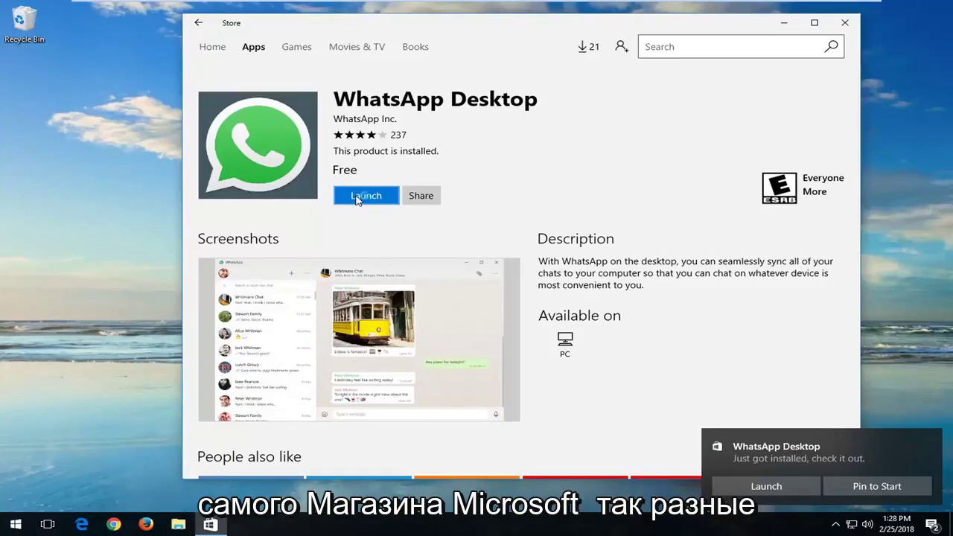
{"action": "left_click", "coordinate": [354, 201]}
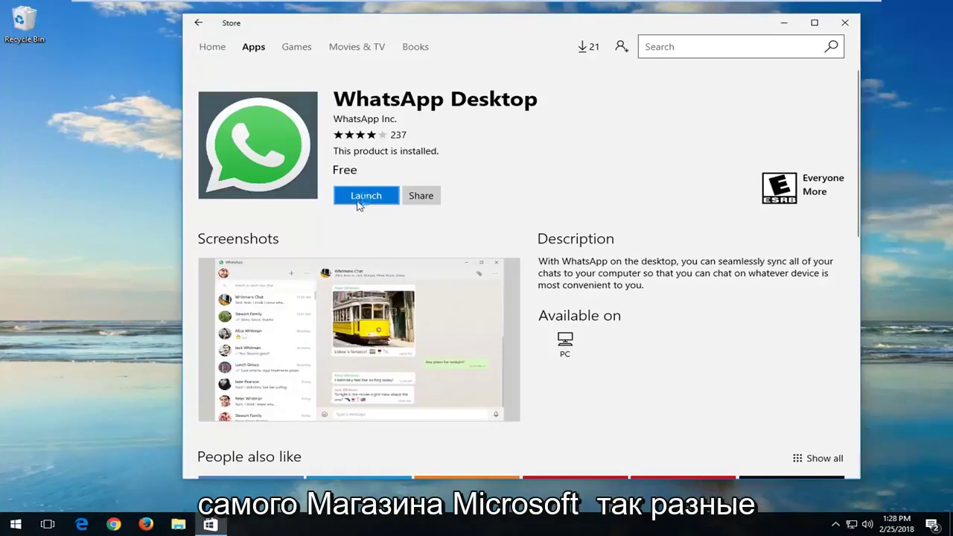